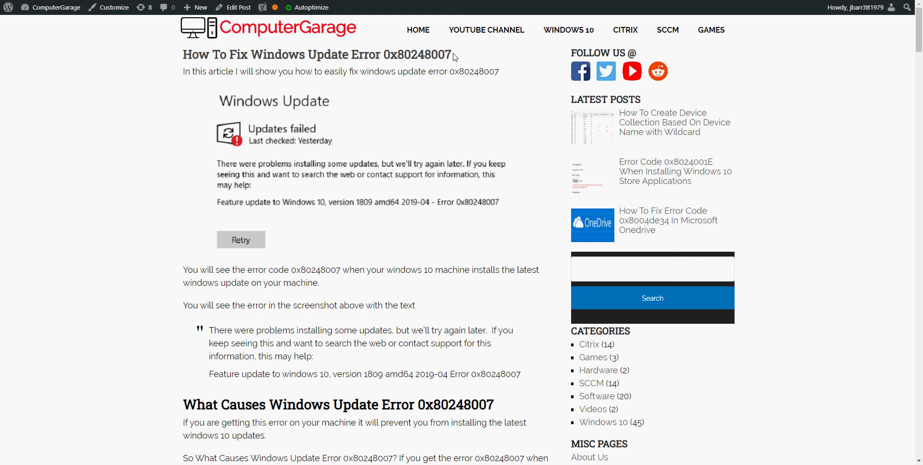
{"action": "left_click_drag", "start_coordinate": [452, 55], "coordinate": [257, 52]}
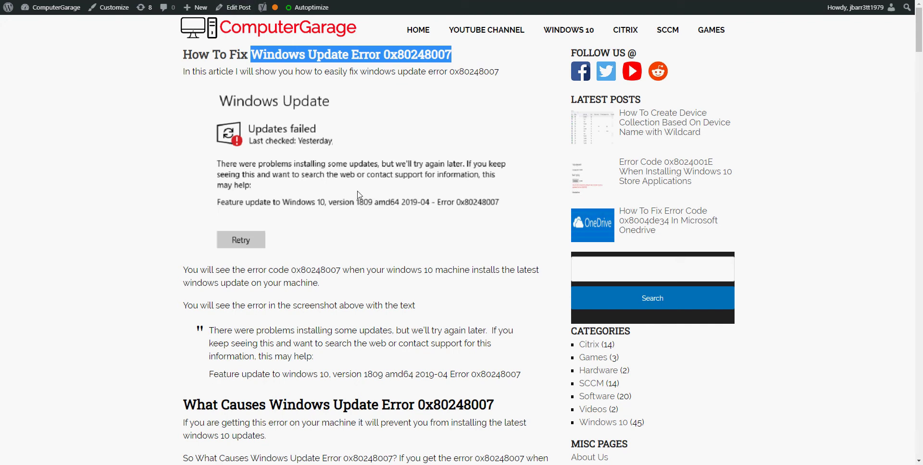
{"action": "scroll", "coordinate": [357, 195], "scroll_direction": "down", "scroll_amount": 3}
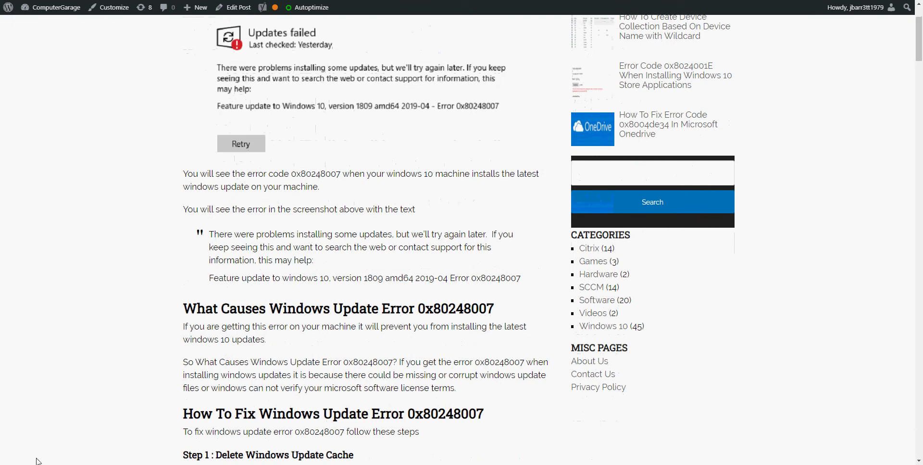
Search Windows for services.msc and open the Services console.
{"action": "key", "text": "super"}
{"action": "type", "text": "se"}
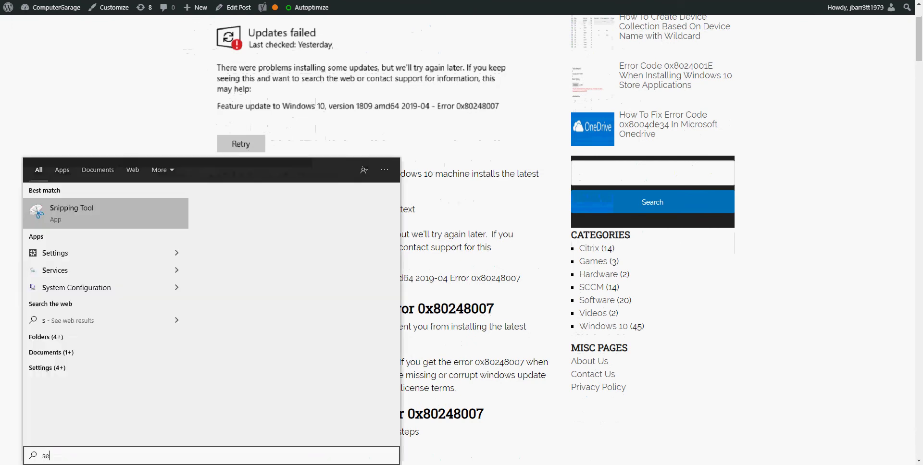
{"action": "type", "text": "rvices.msc"}
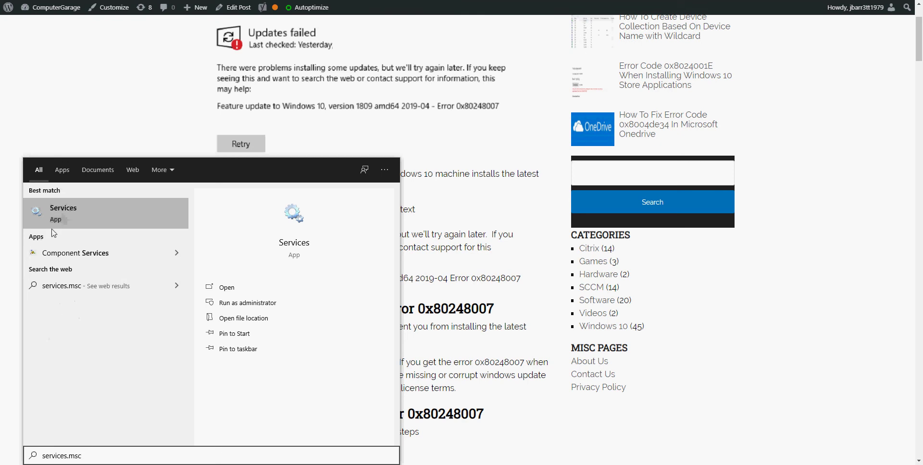
{"action": "left_click", "coordinate": [59, 216]}
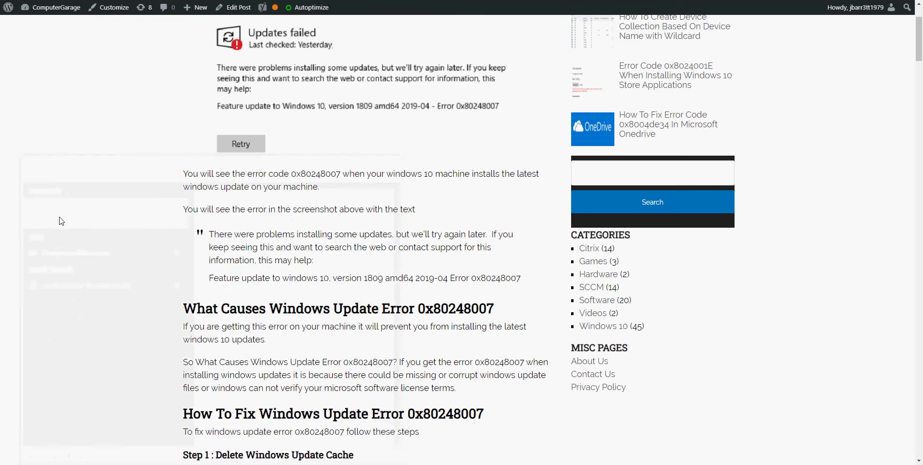
Find the Windows Update service in the services list and bring up its start and stop actions.
{"action": "left_click", "coordinate": [233, 204]}
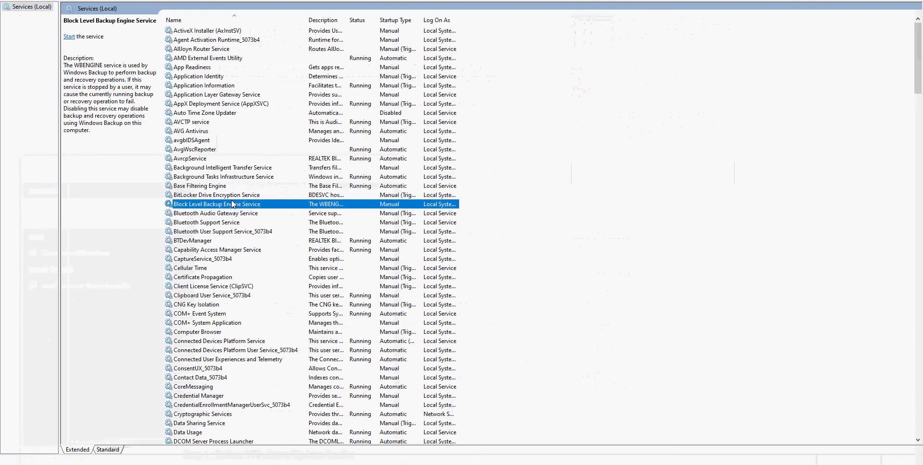
{"action": "type", "text": "windows audio"}
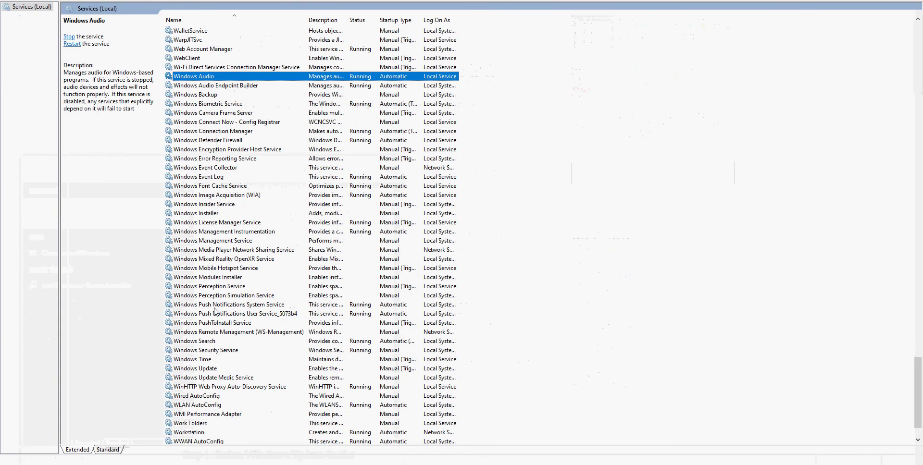
{"action": "left_click", "coordinate": [210, 369]}
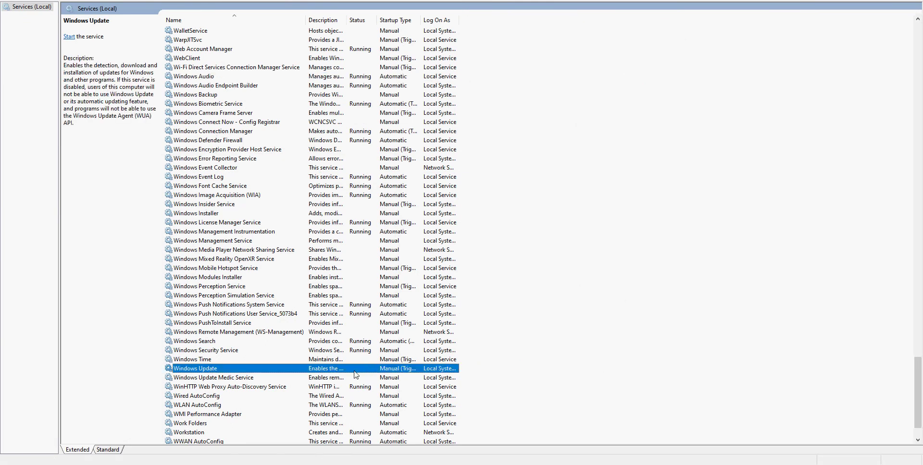
{"action": "right_click", "coordinate": [235, 368]}
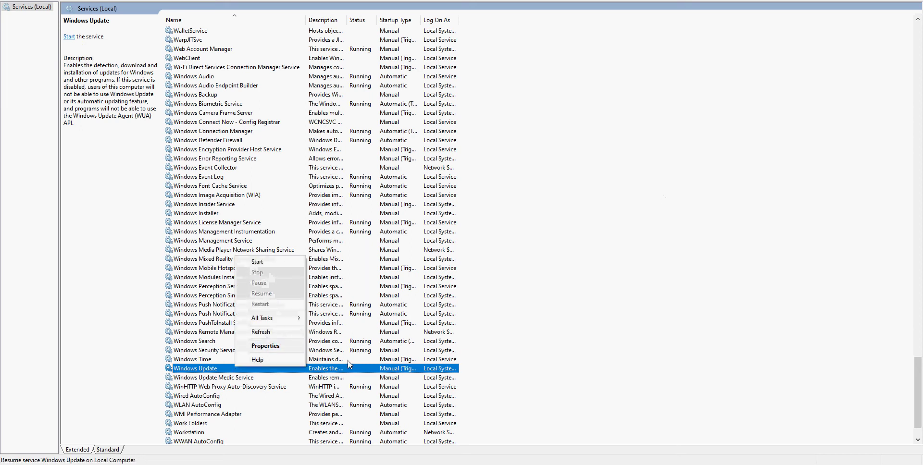
Switch to File Explorer and open the SoftwareDistribution folder inside the Windows folder on Local Disk (C:).
{"action": "left_click", "coordinate": [90, 463]}
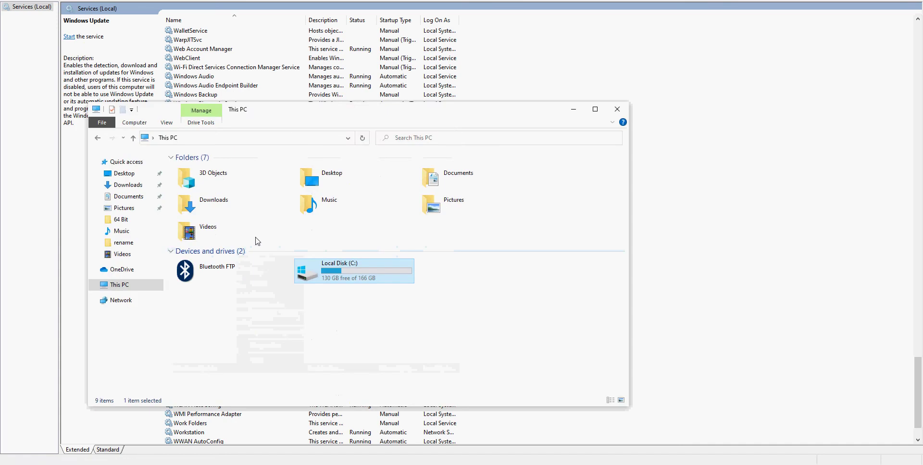
{"action": "double_click", "coordinate": [343, 270]}
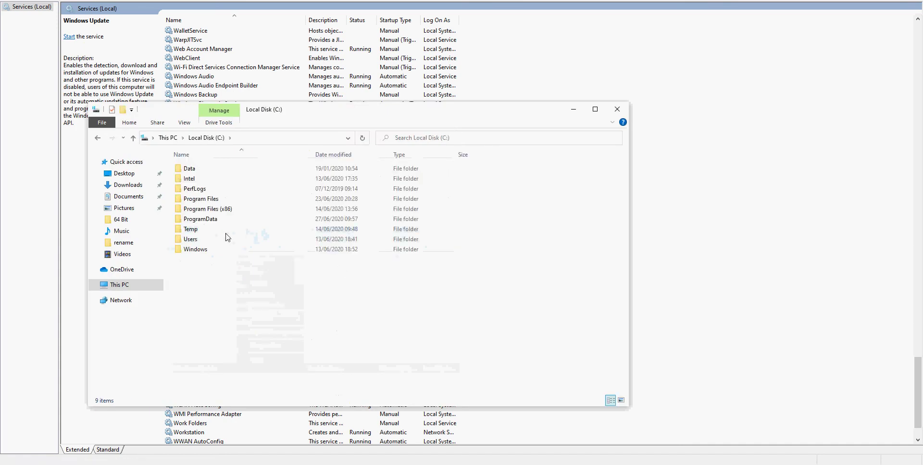
{"action": "double_click", "coordinate": [214, 250]}
{"action": "left_click", "coordinate": [237, 240]}
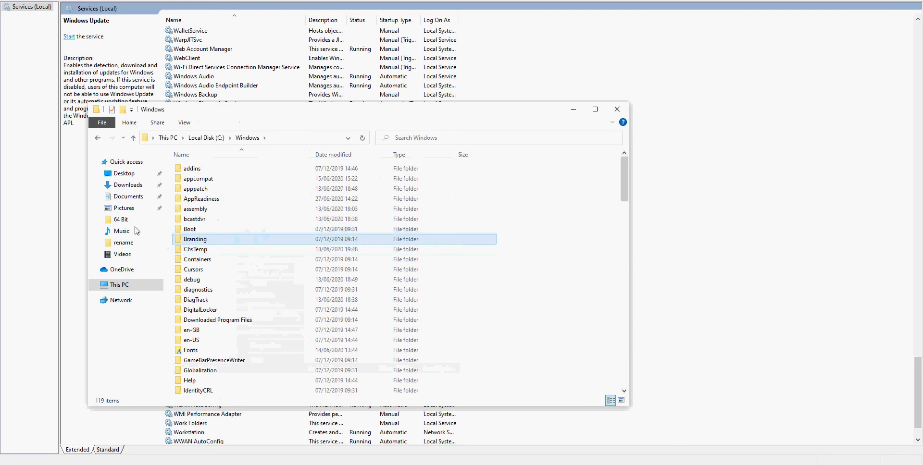
{"action": "type", "text": "so"}
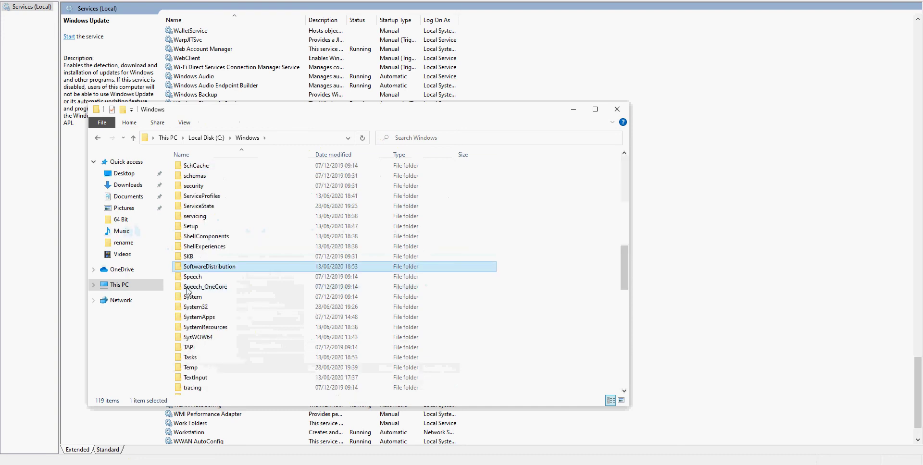
{"action": "double_click", "coordinate": [219, 268]}
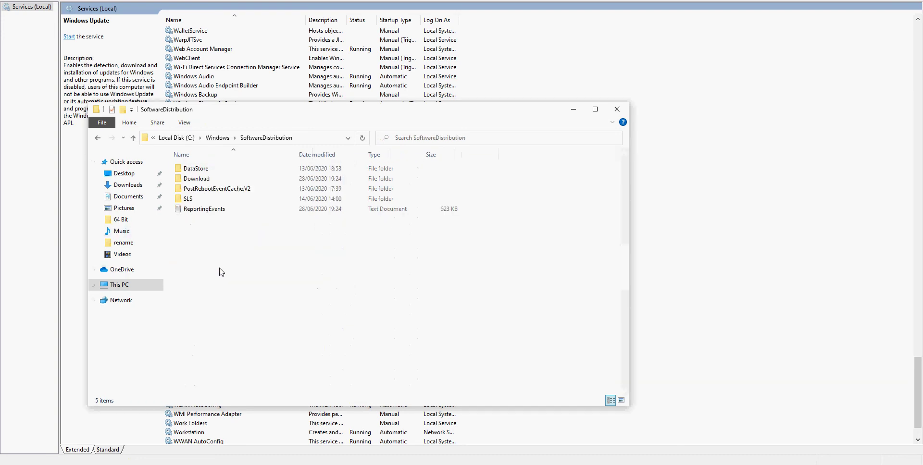
Select everything in the DataStore folder and bring up the file actions for deleting it, then dismiss them.
{"action": "double_click", "coordinate": [202, 170]}
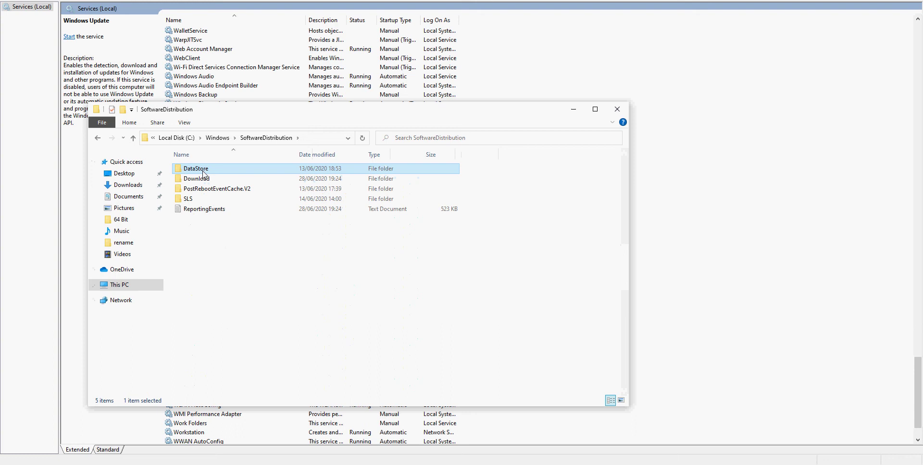
{"action": "left_click_drag", "start_coordinate": [300, 298], "coordinate": [194, 163]}
{"action": "right_click", "coordinate": [200, 176]}
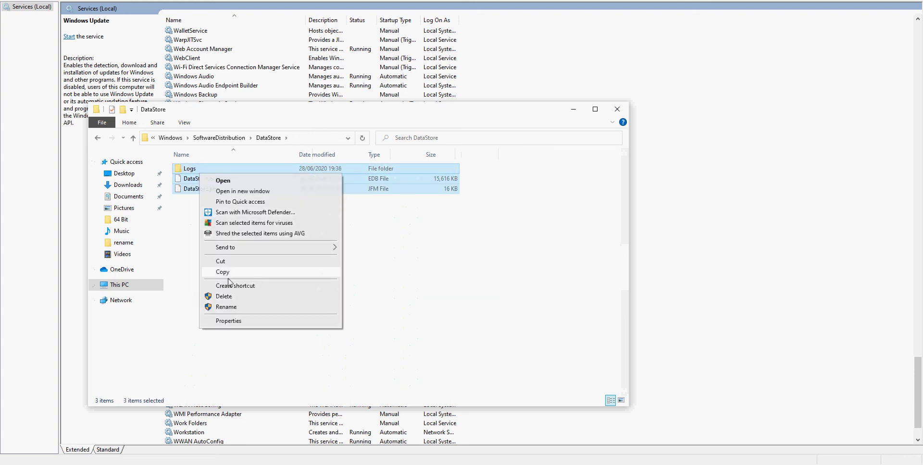
{"action": "left_click", "coordinate": [395, 268]}
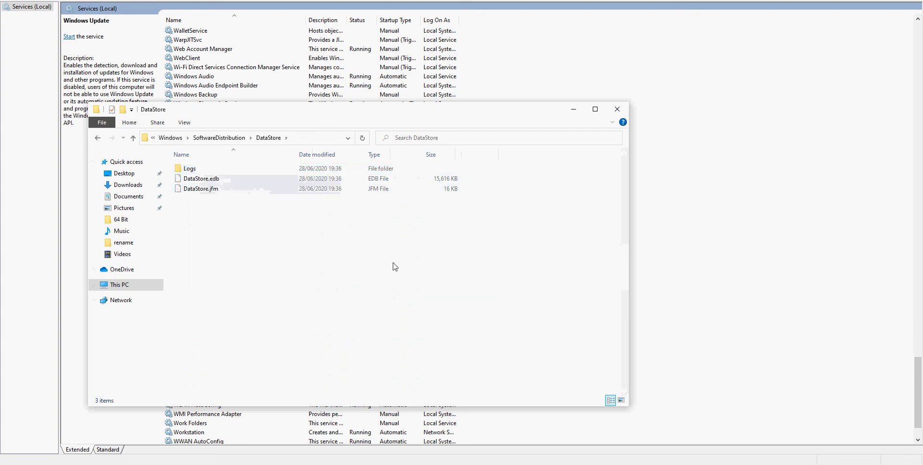
Go back to SoftwareDistribution, select everything in the Download folder and bring up the delete action, leaving the files in place.
{"action": "left_click", "coordinate": [228, 138]}
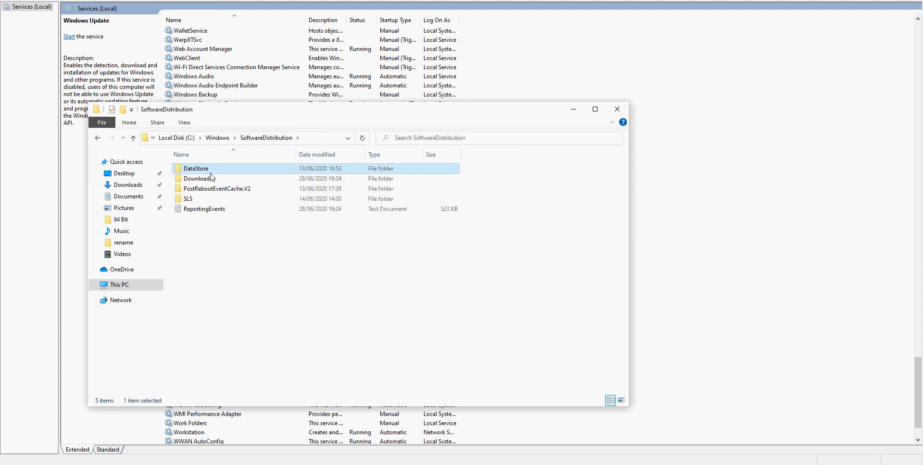
{"action": "mouse_move", "coordinate": [211, 181]}
{"action": "double_click", "coordinate": [206, 180]}
{"action": "left_click_drag", "start_coordinate": [298, 321], "coordinate": [214, 157]}
{"action": "right_click", "coordinate": [265, 216]}
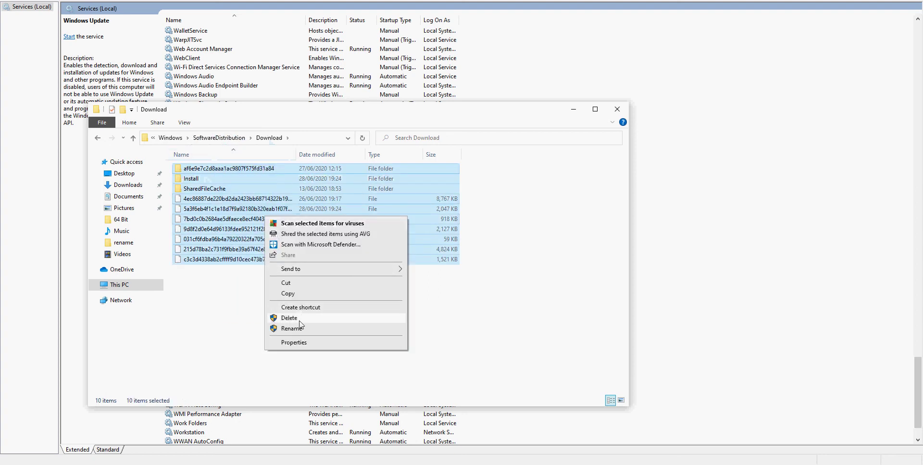
{"action": "left_click", "coordinate": [491, 209]}
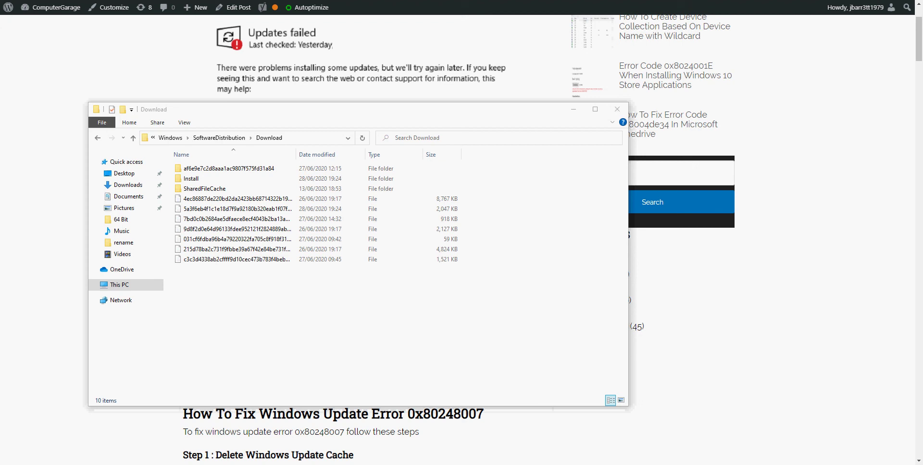
Open Command Prompt as administrator and run net start msiserver to start the Windows Installer service.
{"action": "key", "text": "super"}
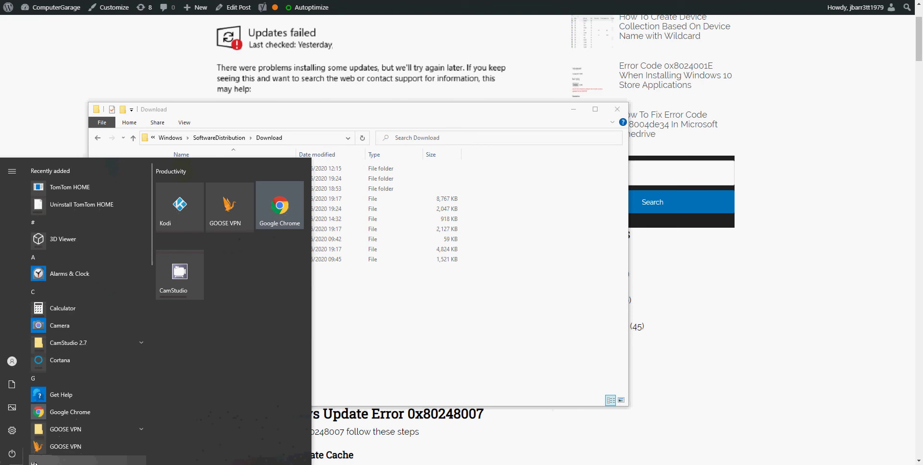
{"action": "type", "text": "cmd"}
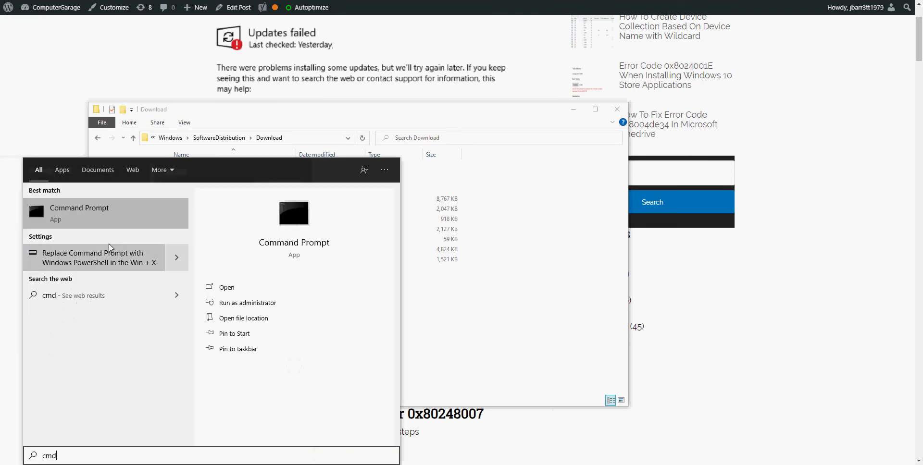
{"action": "right_click", "coordinate": [105, 211]}
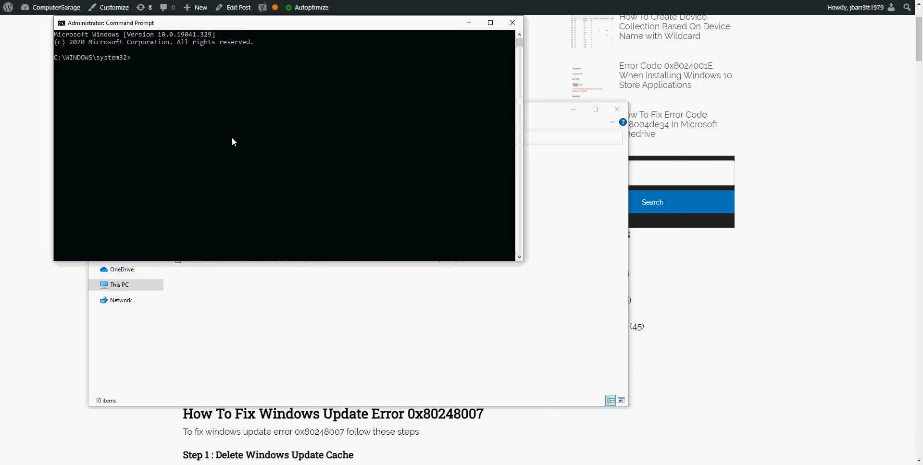
{"action": "type", "text": "net start msiserver"}
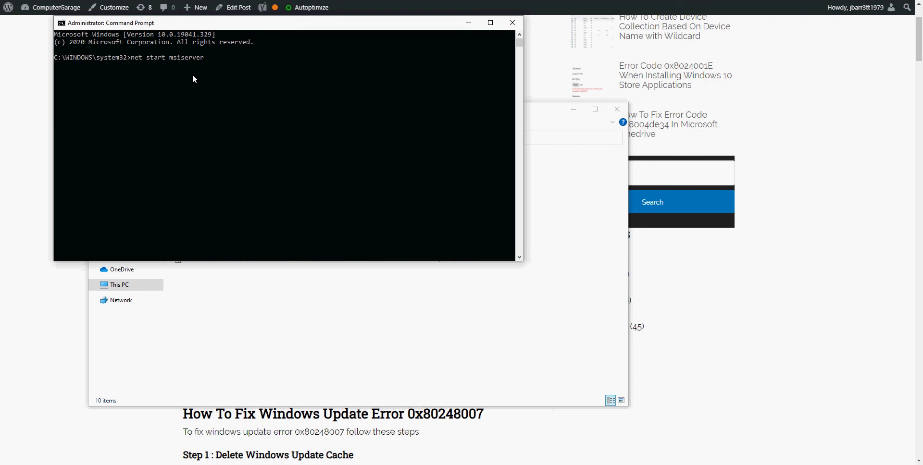
{"action": "key", "text": "Return"}
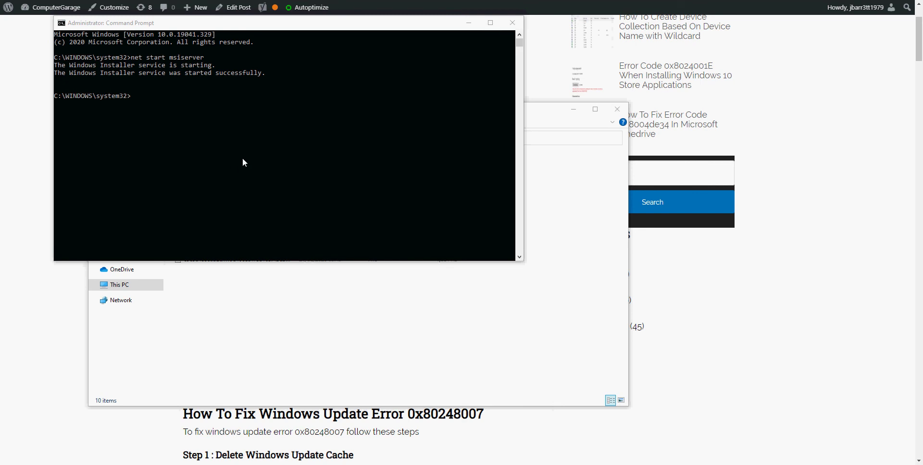
Run chkdsk C: /f /r and answer y to schedule the disk check for the next system restart.
{"action": "left_click_drag", "start_coordinate": [264, 22], "coordinate": [372, 10]}
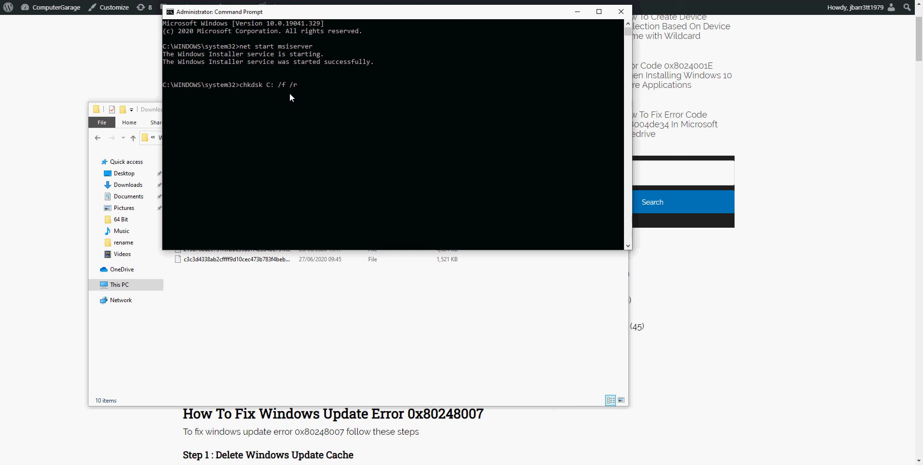
{"action": "key", "text": "Return"}
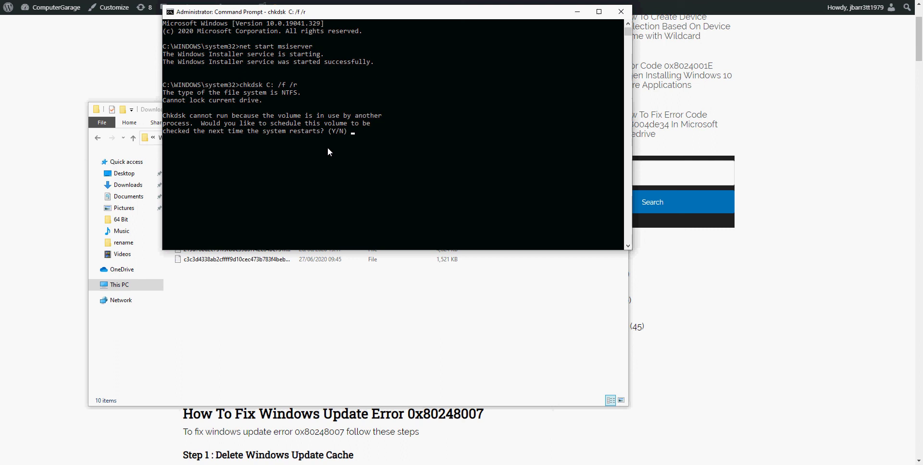
{"action": "key", "text": "Return"}
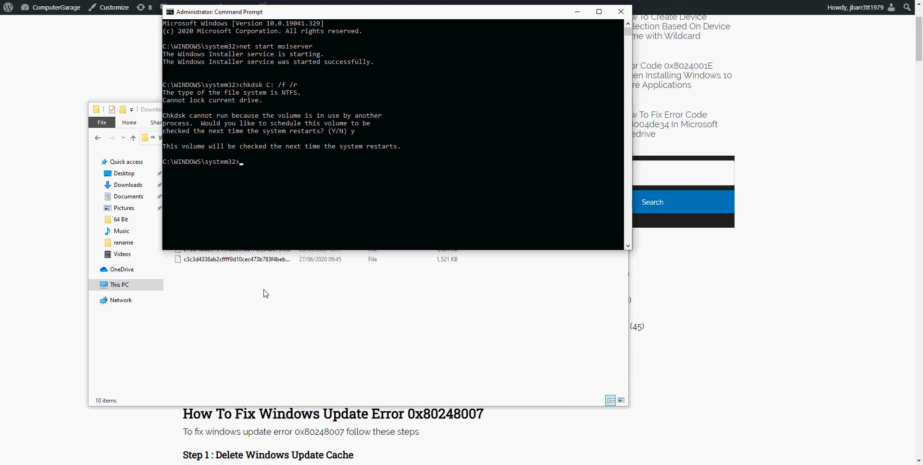
Open the properties of Local Disk (C:) from This PC in File Explorer and launch Disk Clean-up for the drive.
{"action": "left_click", "coordinate": [101, 461]}
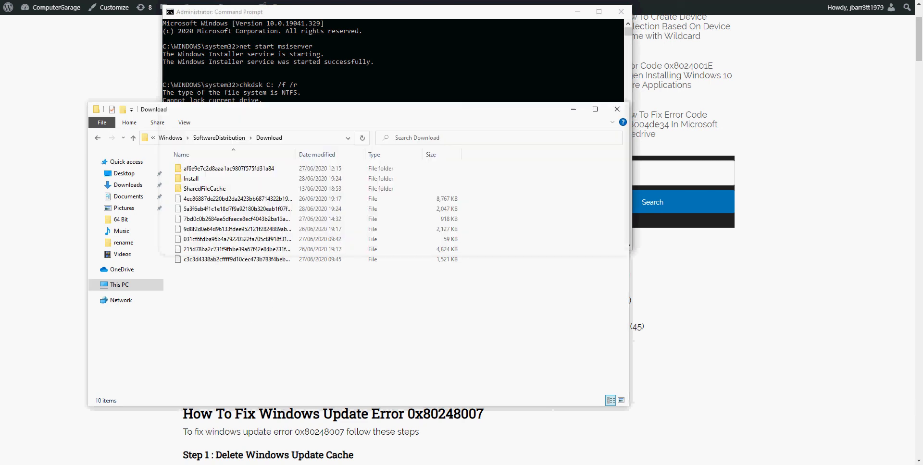
{"action": "left_click", "coordinate": [122, 285]}
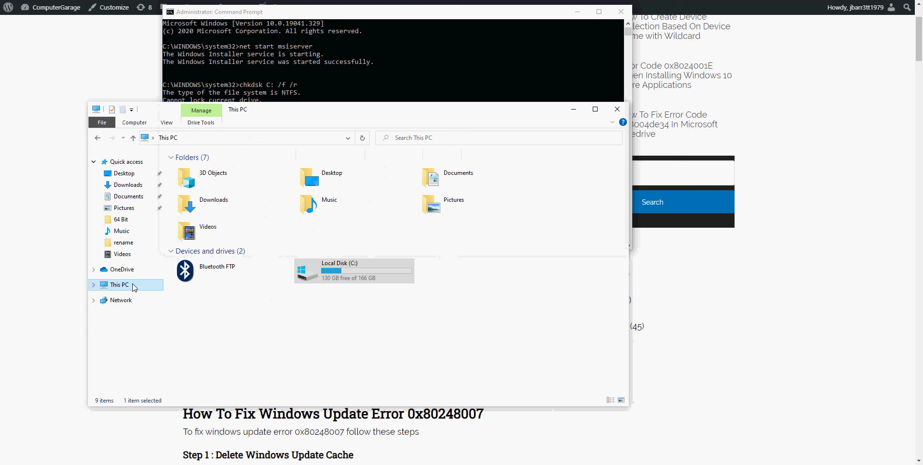
{"action": "left_click", "coordinate": [345, 320]}
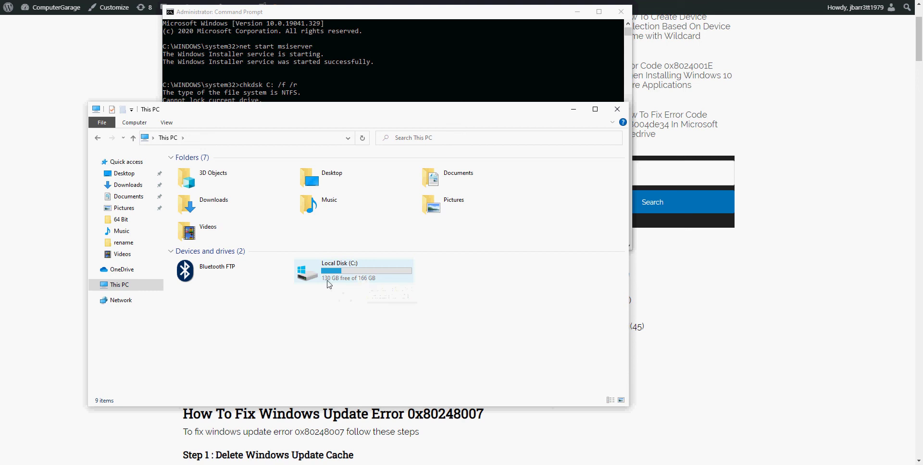
{"action": "left_click", "coordinate": [380, 275]}
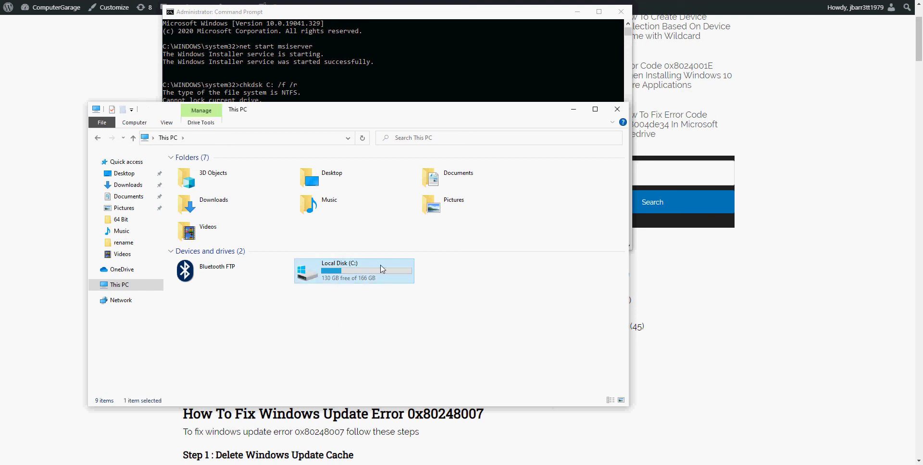
{"action": "right_click", "coordinate": [380, 268]}
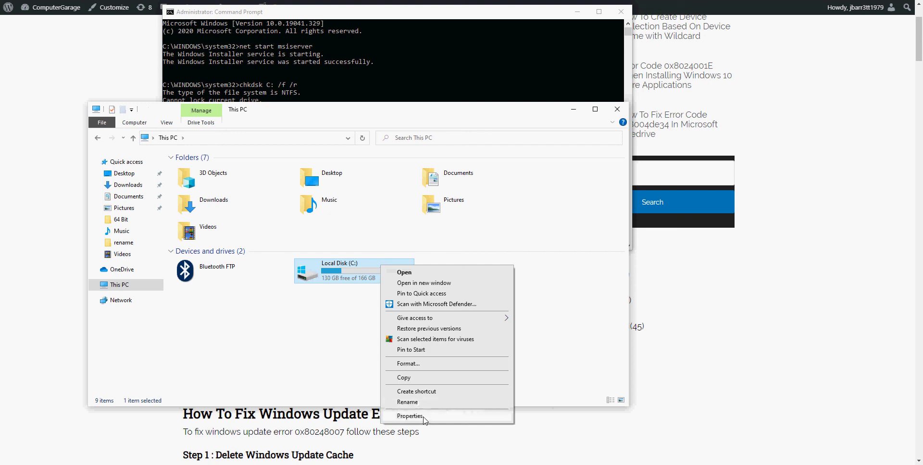
{"action": "left_click", "coordinate": [410, 416]}
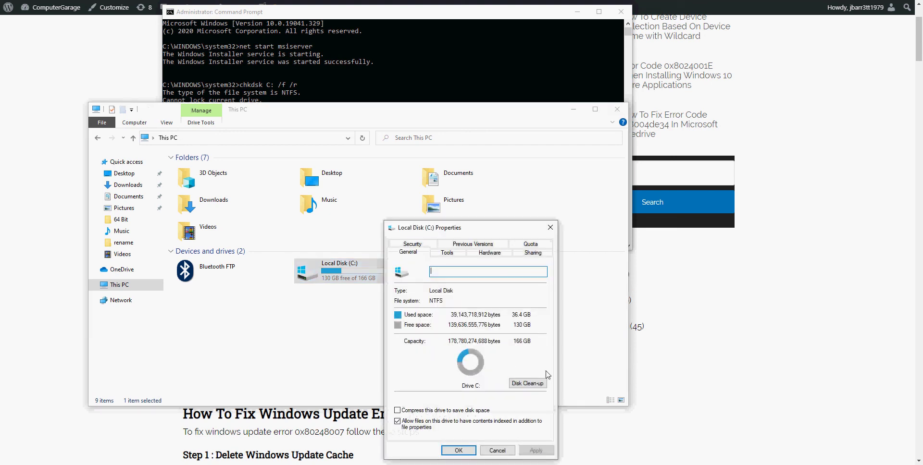
{"action": "left_click", "coordinate": [538, 387]}
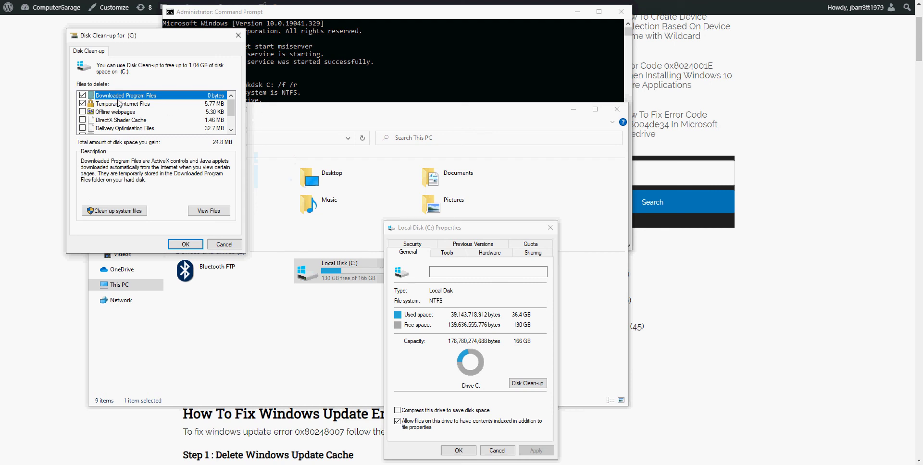
Mark Offline webpages, DirectX Shader Cache, Delivery Optimisation Files, Recycle Bin and Temporary files for deletion, and include system files in the clean-up.
{"action": "left_click", "coordinate": [232, 131]}
{"action": "left_click", "coordinate": [231, 131]}
{"action": "left_click", "coordinate": [231, 131]}
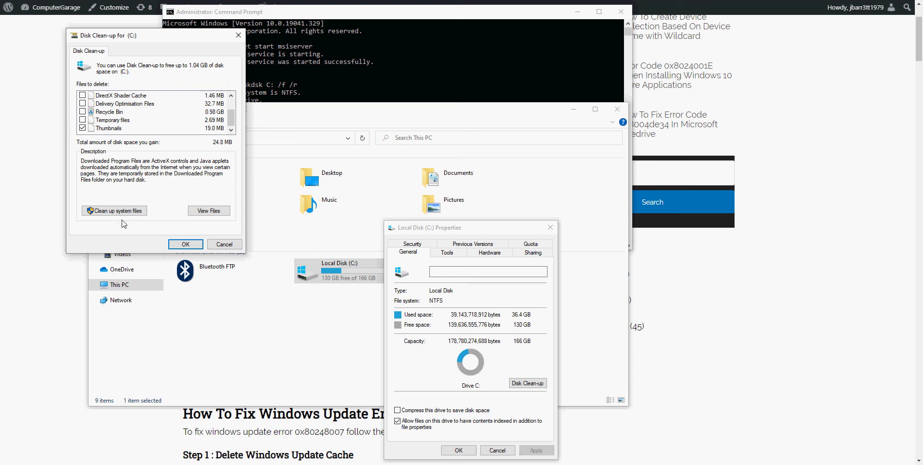
{"action": "left_click", "coordinate": [83, 112]}
{"action": "scroll", "coordinate": [88, 122], "scroll_direction": "up", "scroll_amount": 1}
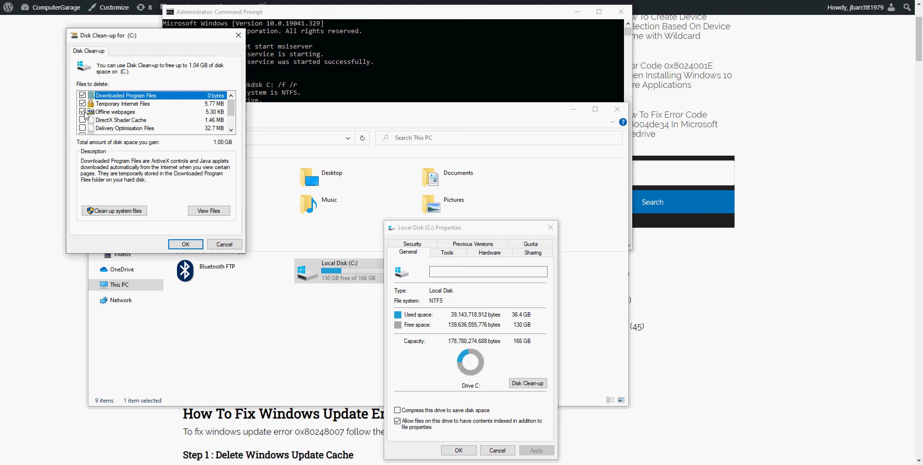
{"action": "left_click", "coordinate": [83, 119]}
{"action": "left_click", "coordinate": [83, 128]}
{"action": "scroll", "coordinate": [178, 119], "scroll_direction": "down", "scroll_amount": 1}
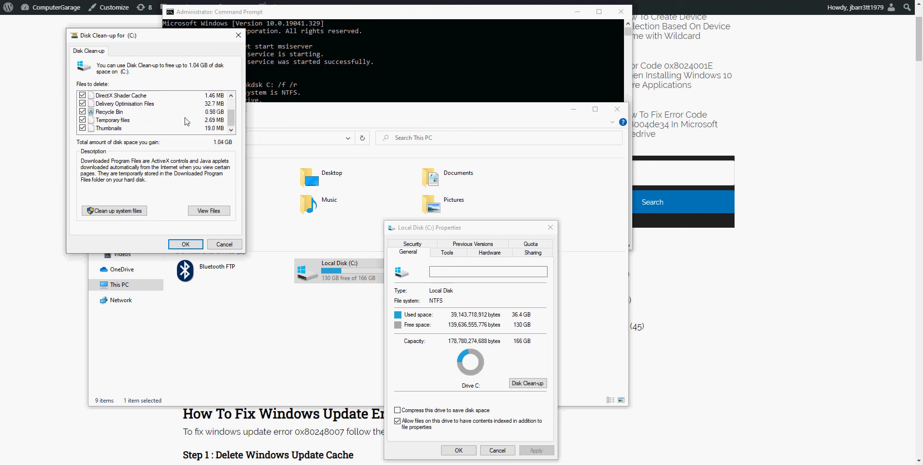
{"action": "left_click", "coordinate": [115, 214]}
Close Disk Clean-up without deleting anything, along with the Local Disk (C:) properties and File Explorer.
{"action": "left_click", "coordinate": [238, 35]}
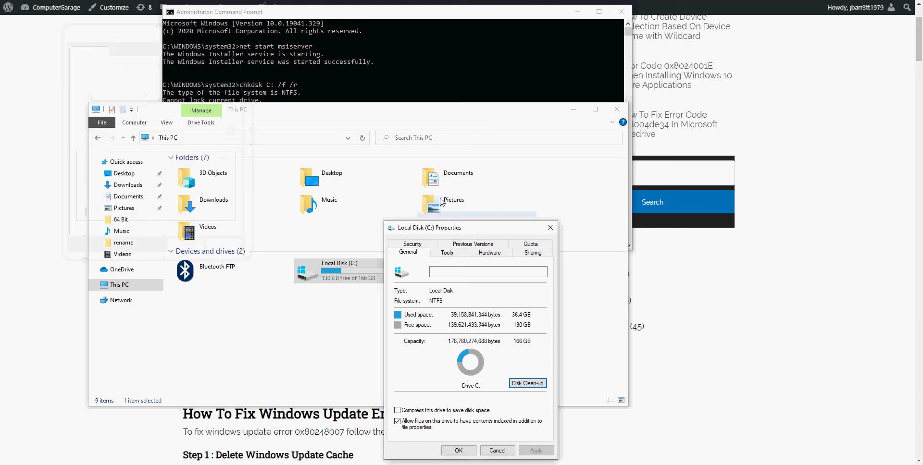
{"action": "left_click", "coordinate": [551, 227]}
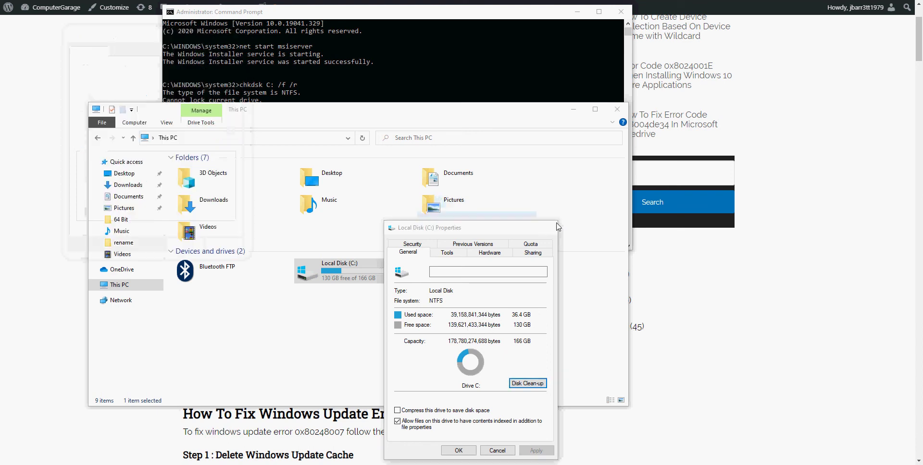
{"action": "left_click", "coordinate": [617, 110]}
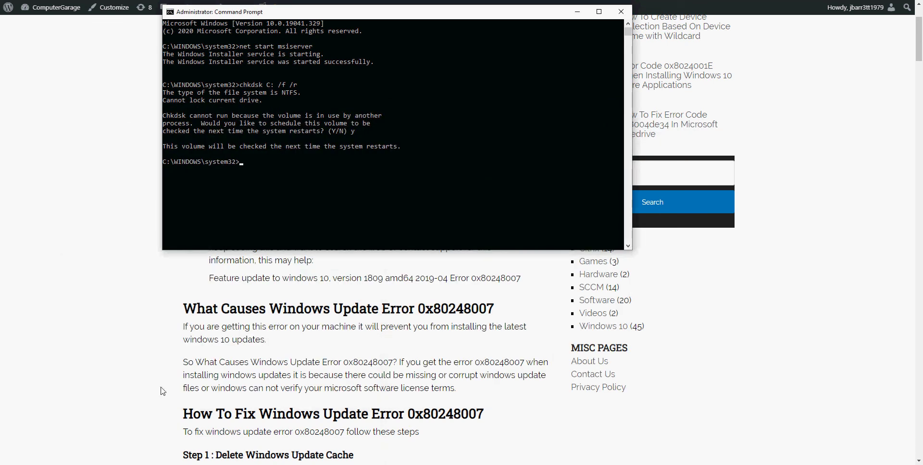
Open the additional troubleshooters in the Update & Security settings and select the Windows Update troubleshooter.
{"action": "key", "text": "super"}
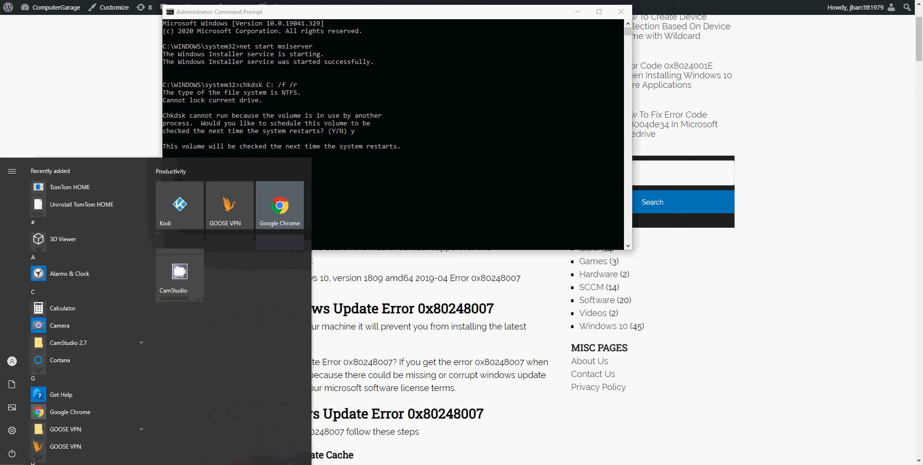
{"action": "mouse_move", "coordinate": [13, 439]}
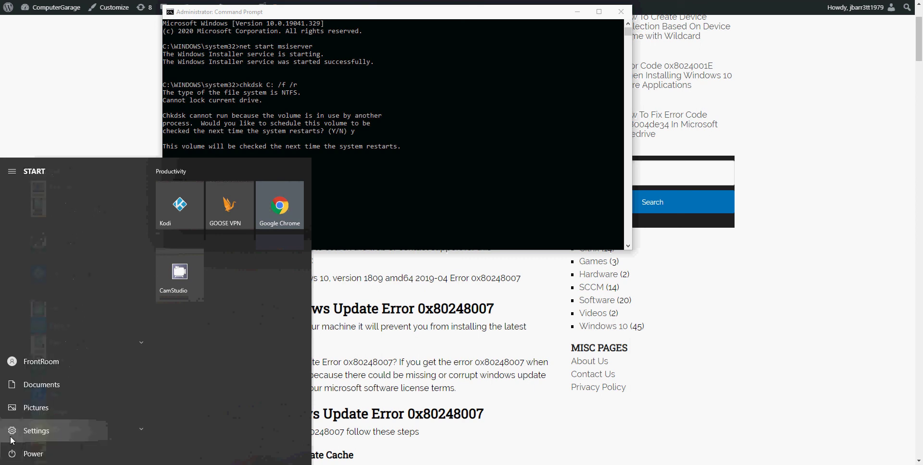
{"action": "left_click", "coordinate": [47, 429]}
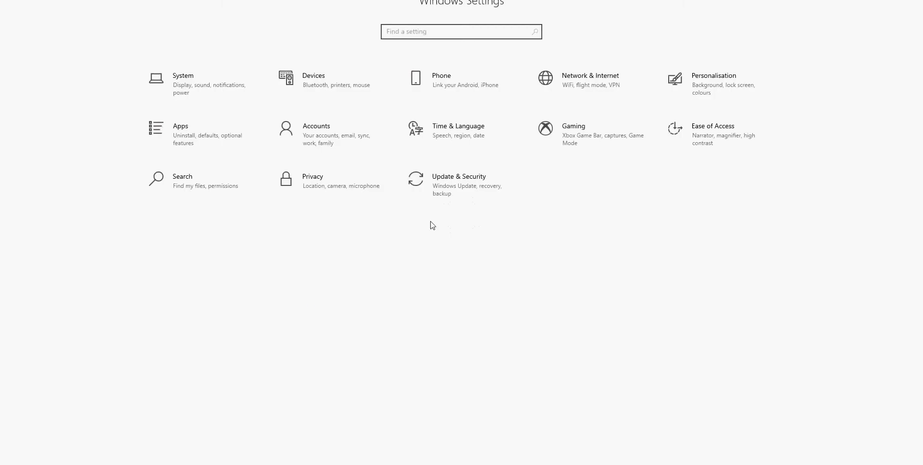
{"action": "left_click", "coordinate": [463, 186]}
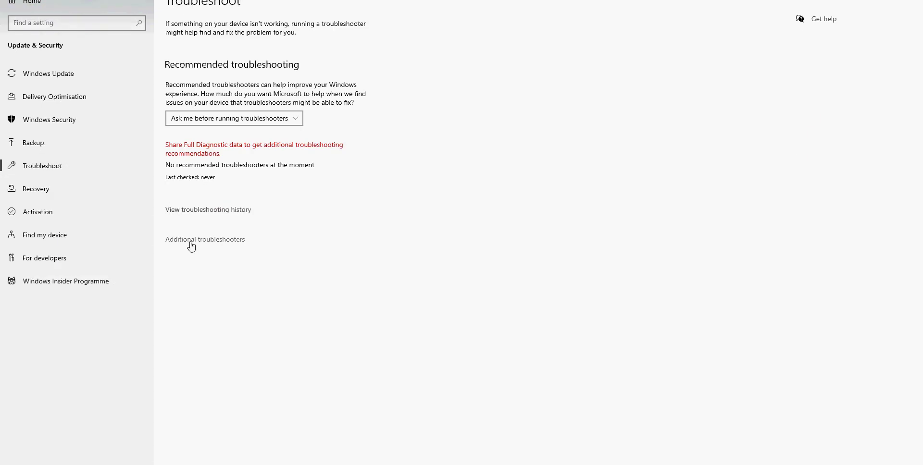
{"action": "left_click", "coordinate": [216, 239]}
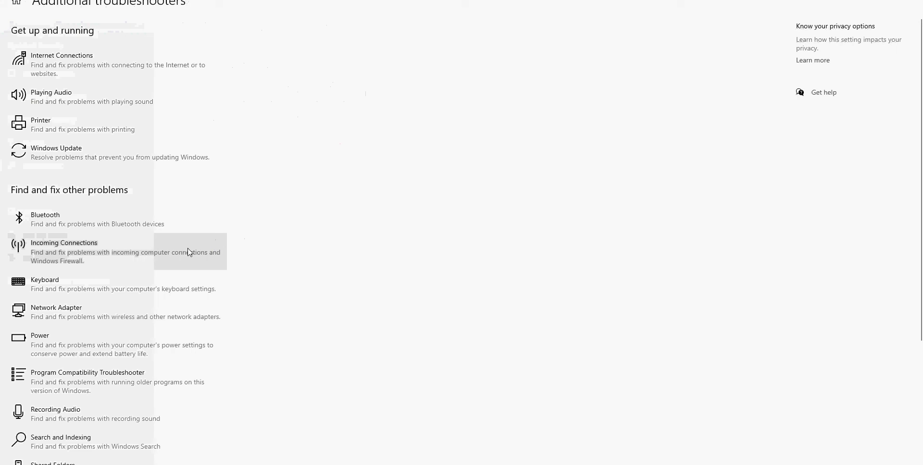
{"action": "left_click", "coordinate": [43, 159]}
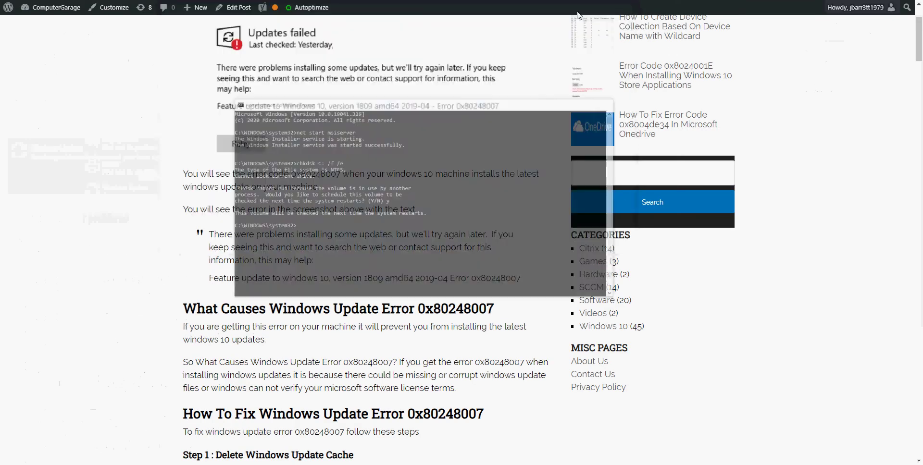
Review the rest of the error 0x80248007 article down to the instructions for installing failed Windows updates manually.
{"action": "scroll", "coordinate": [406, 204], "scroll_direction": "down", "scroll_amount": 15}
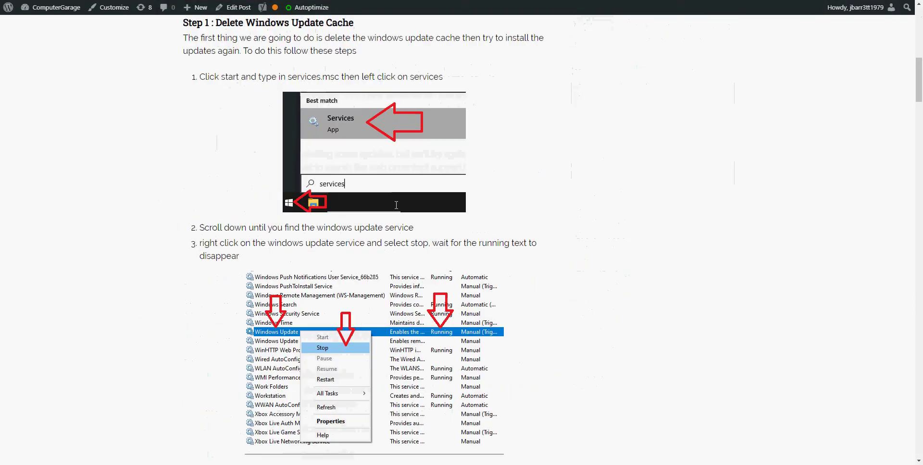
{"action": "scroll", "coordinate": [396, 206], "scroll_direction": "down", "scroll_amount": 20}
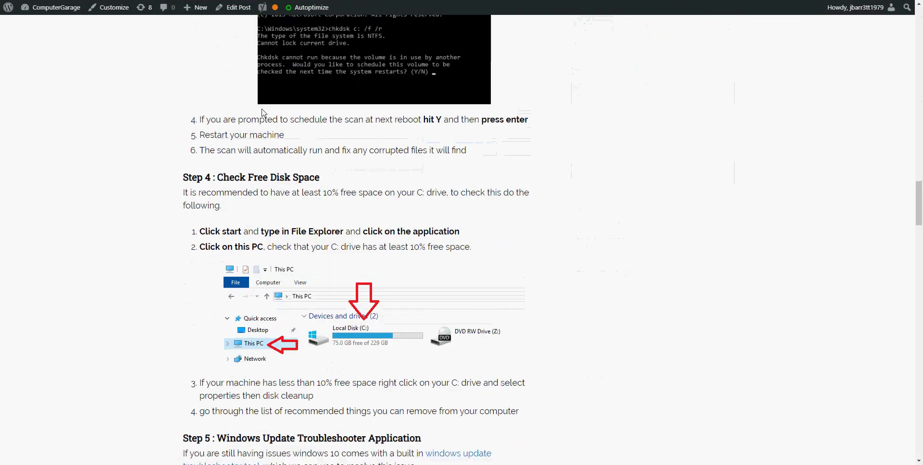
{"action": "scroll", "coordinate": [358, 151], "scroll_direction": "down", "scroll_amount": 2}
{"action": "scroll", "coordinate": [358, 152], "scroll_direction": "down", "scroll_amount": 15}
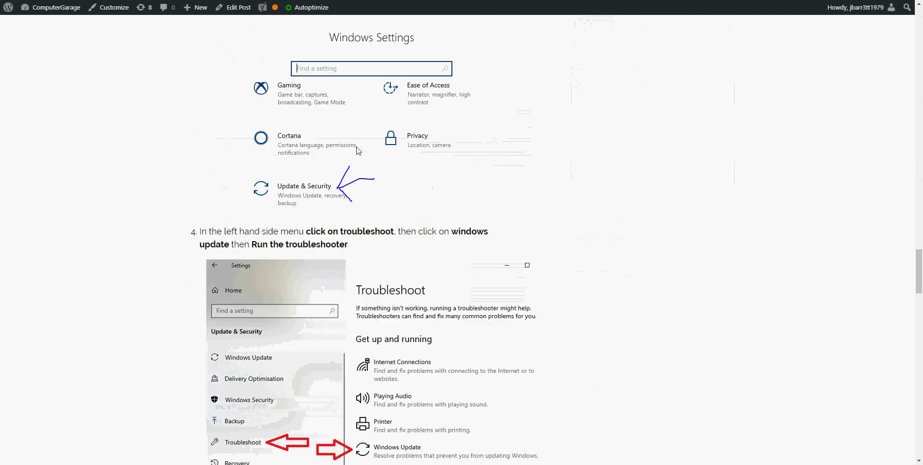
{"action": "scroll", "coordinate": [359, 151], "scroll_direction": "down", "scroll_amount": 4}
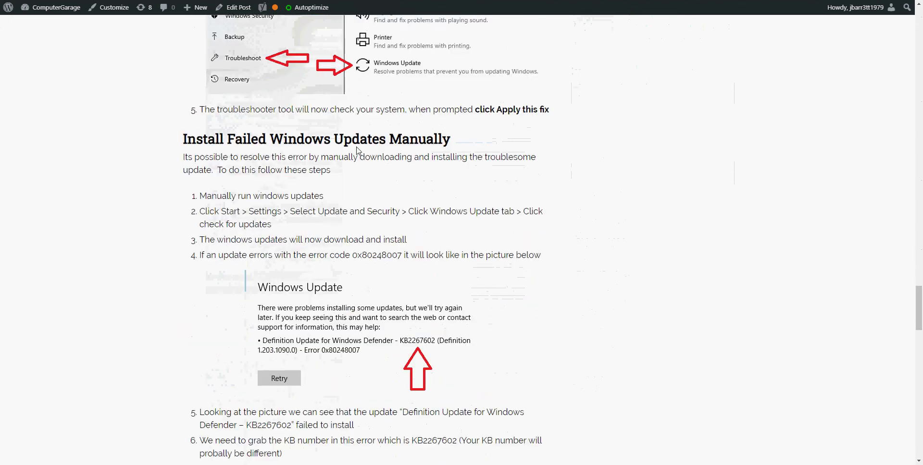
{"action": "scroll", "coordinate": [357, 150], "scroll_direction": "down", "scroll_amount": 1}
{"action": "scroll", "coordinate": [357, 150], "scroll_direction": "up", "scroll_amount": 4}
{"action": "scroll", "coordinate": [339, 176], "scroll_direction": "down", "scroll_amount": 3}
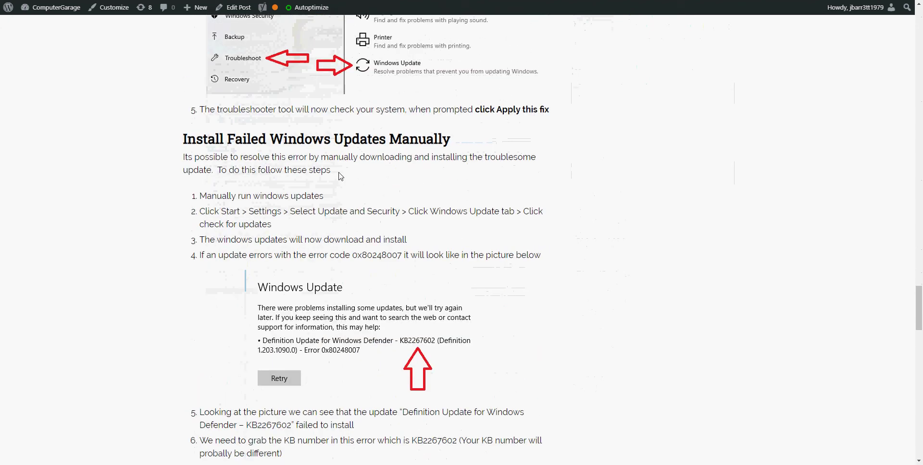
{"action": "scroll", "coordinate": [339, 176], "scroll_direction": "down", "scroll_amount": 4}
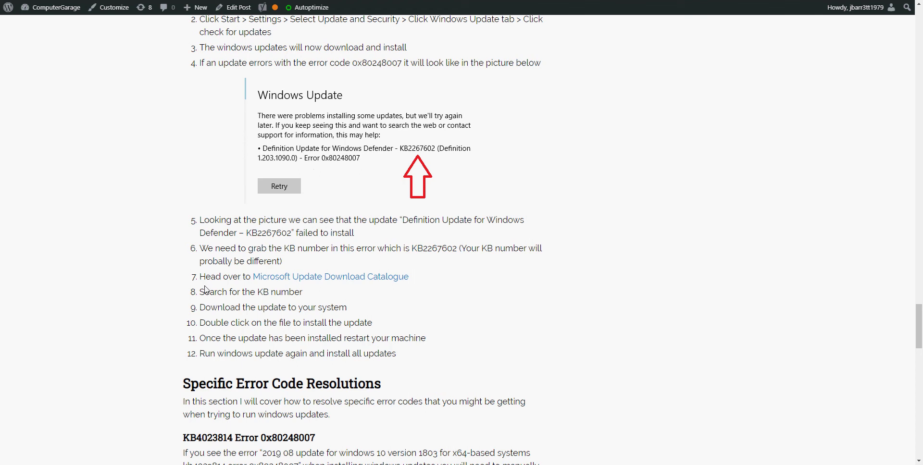
Open the article's Microsoft Update Download Catalogue link in a new tab and get its search field ready for input.
{"action": "right_click", "coordinate": [315, 278]}
{"action": "left_click", "coordinate": [337, 284]}
{"action": "key", "text": "ctrl+Tab"}
{"action": "left_click", "coordinate": [767, 78]}
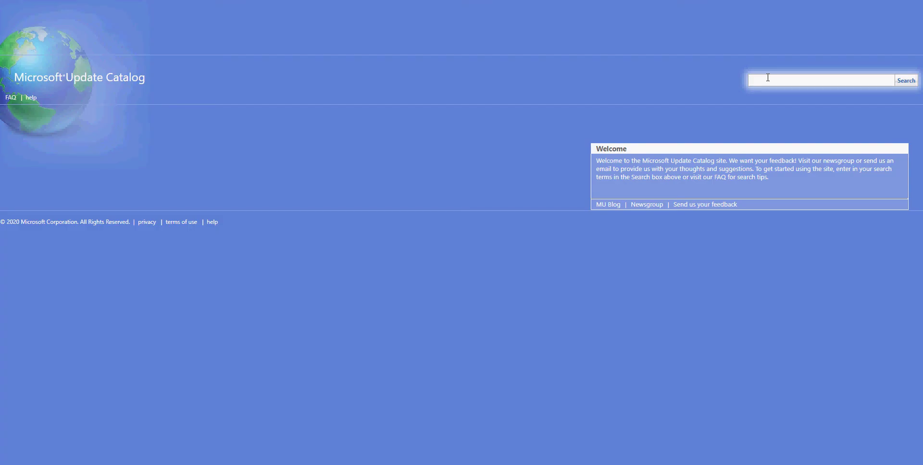